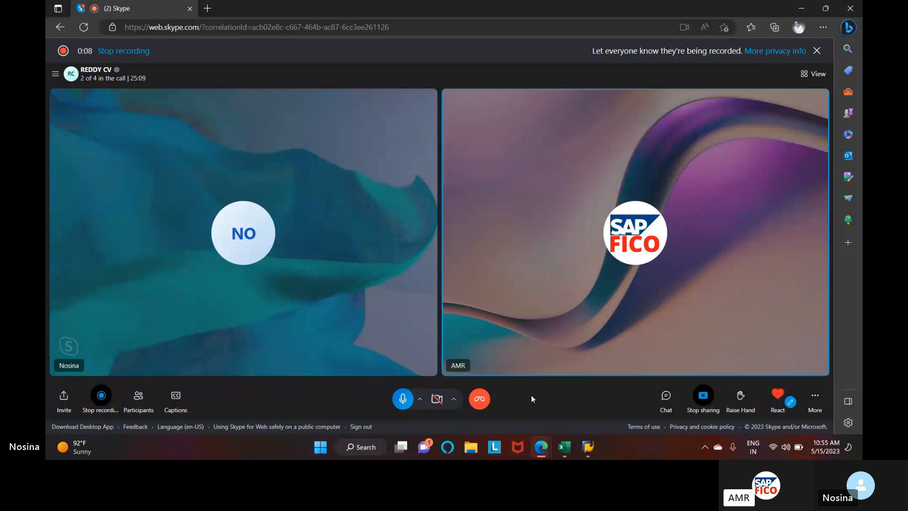
Switch to the SAP session, run transaction /nxd01 and accept account group DOMESTIC CUSTOMER GROUP NIKE, company code NIKE and sales area NIKE/AM/NI
mouse_move(586, 445)
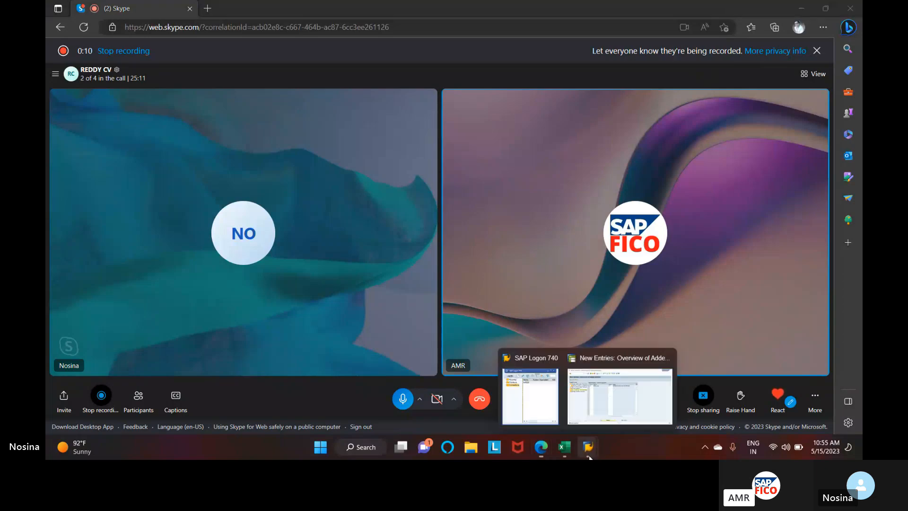
left_click(593, 399)
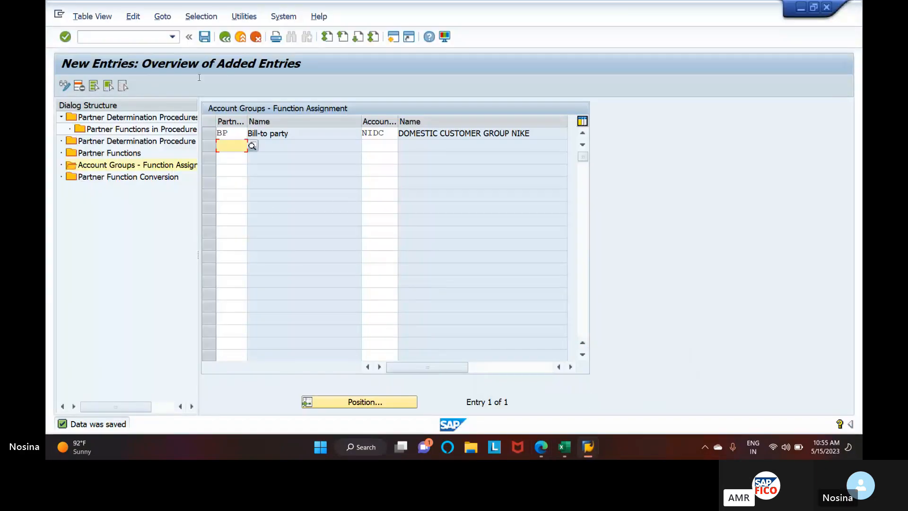
left_click(172, 37)
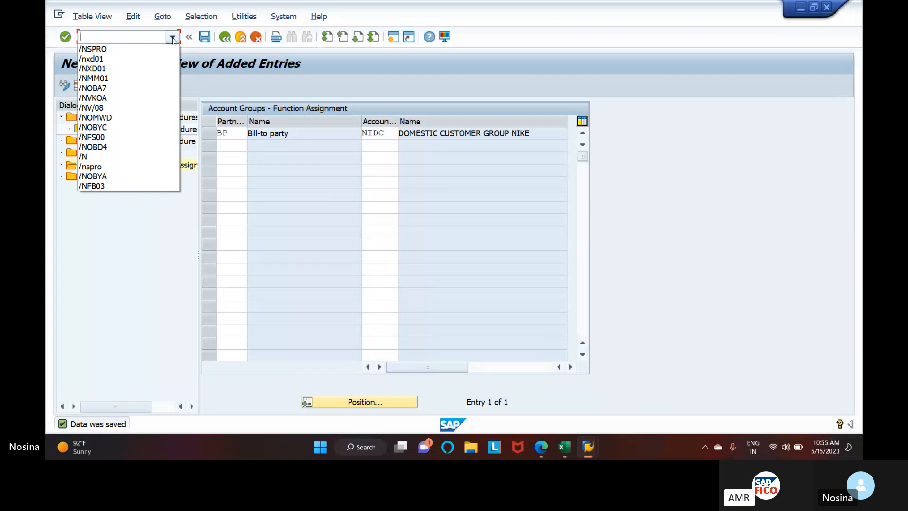
left_click(167, 63)
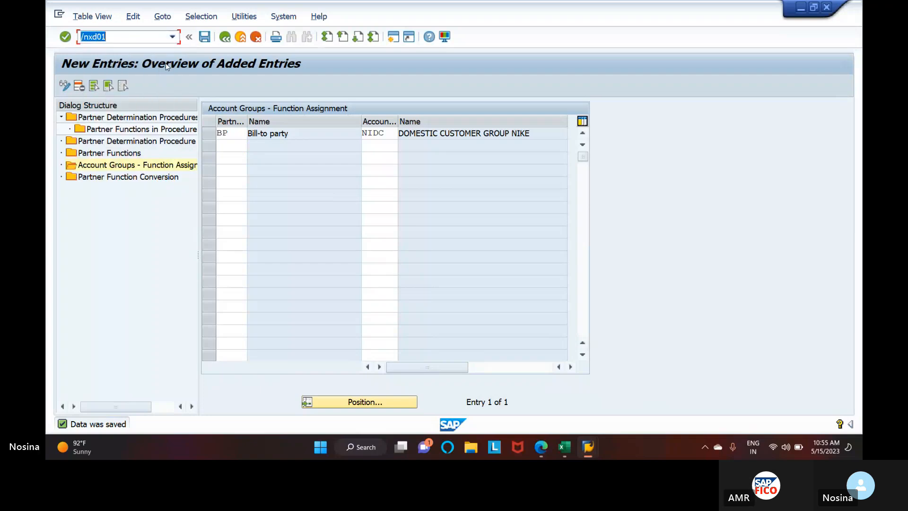
key("Return")
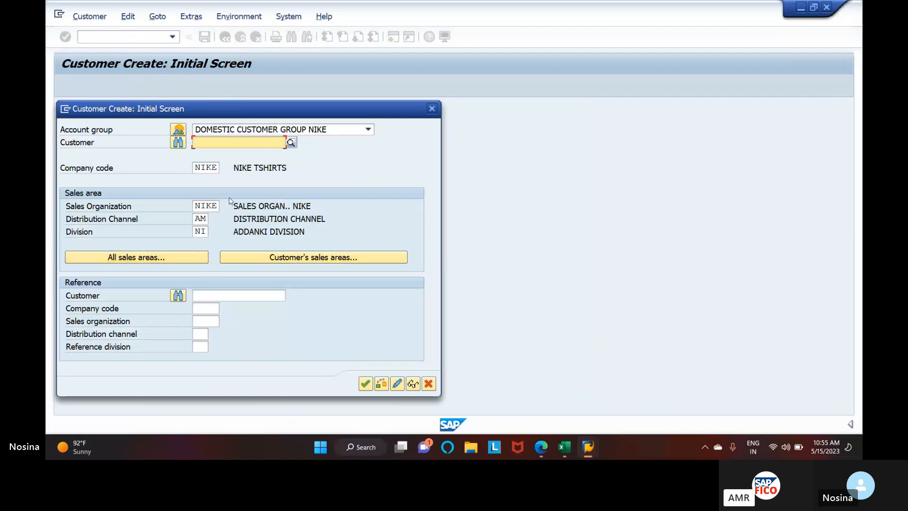
left_click(370, 384)
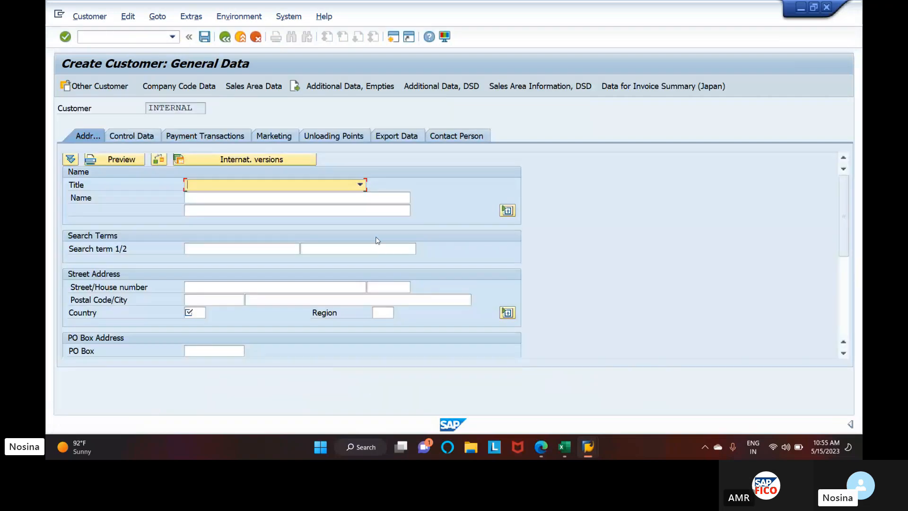
Set the new customer's title to Company and its name to NIKE GROUP OF O TO C
left_click(318, 186)
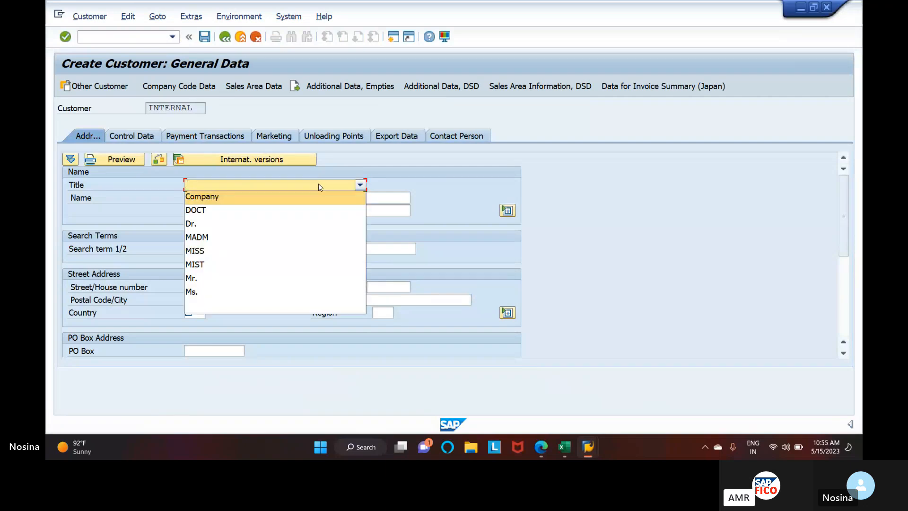
left_click(320, 196)
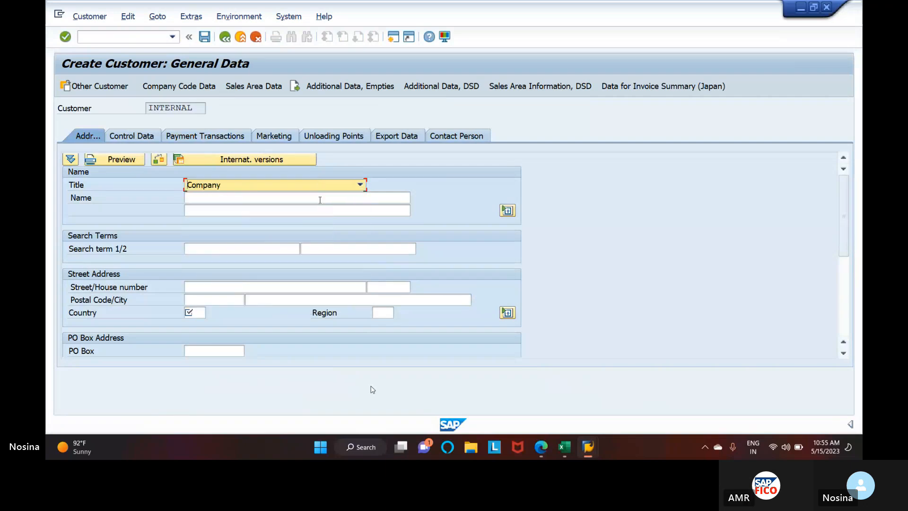
left_click(320, 199)
type("N")
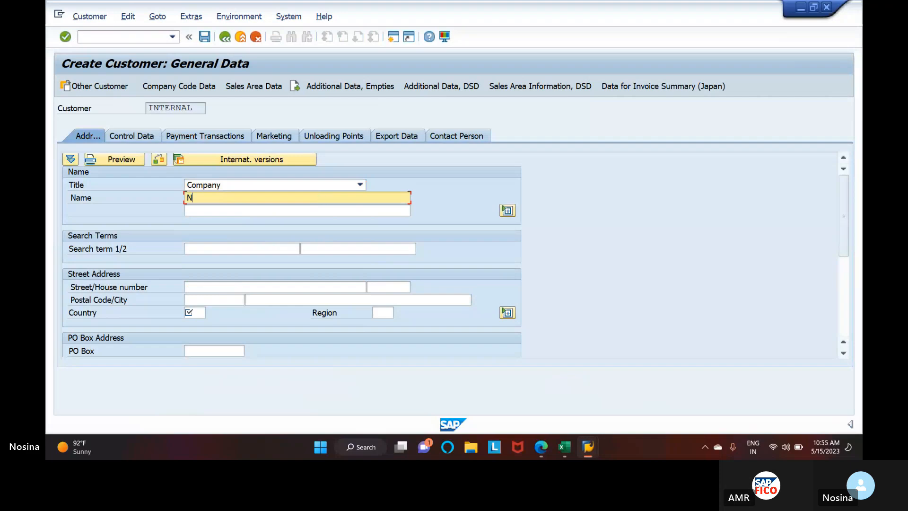
type("IKE")
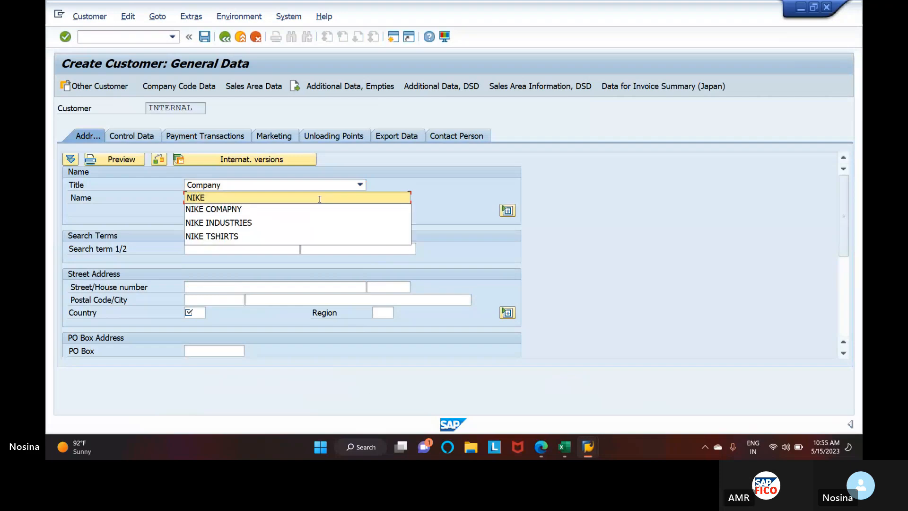
type(" GROUP")
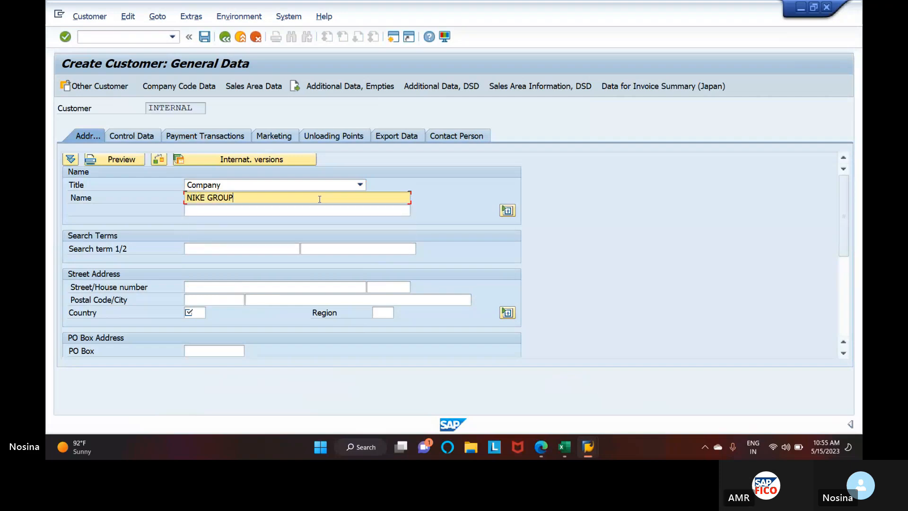
type(" OF O")
type("TO ")
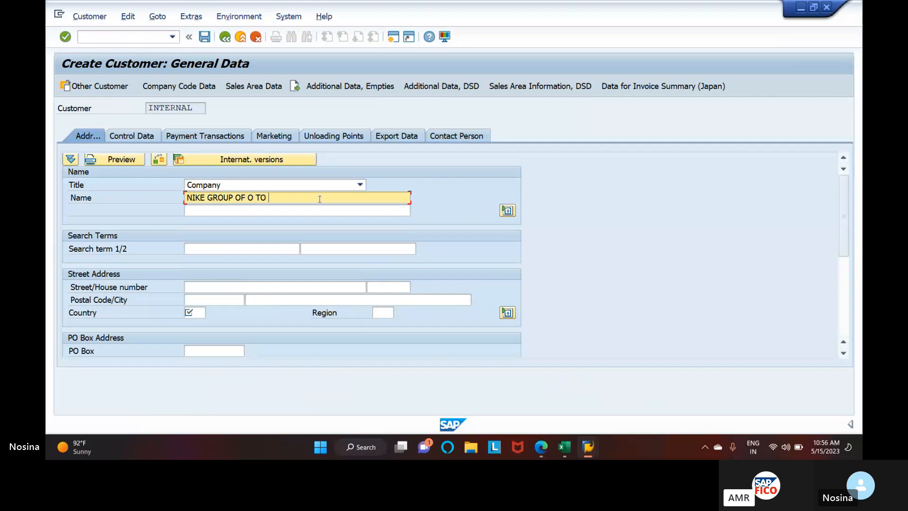
type("C")
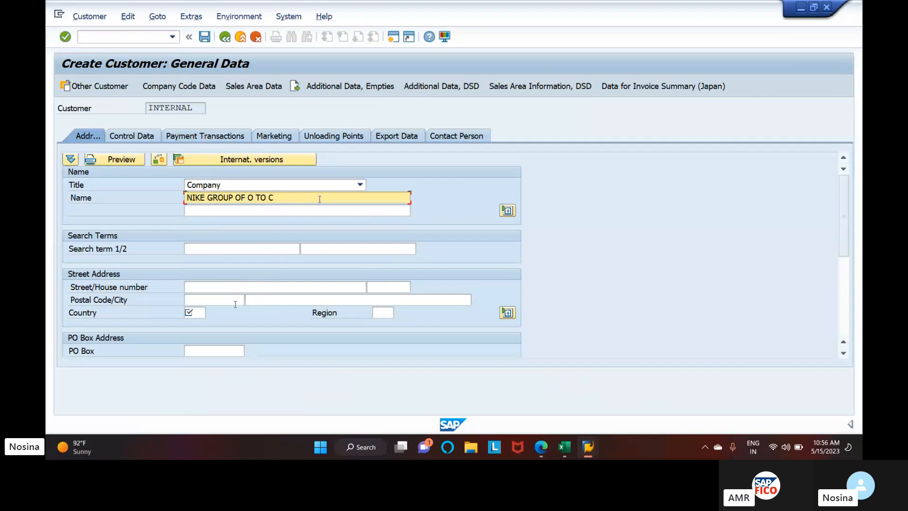
Set the country to IN and the region to 01 in the customer's street address
left_click(192, 312)
type("IN")
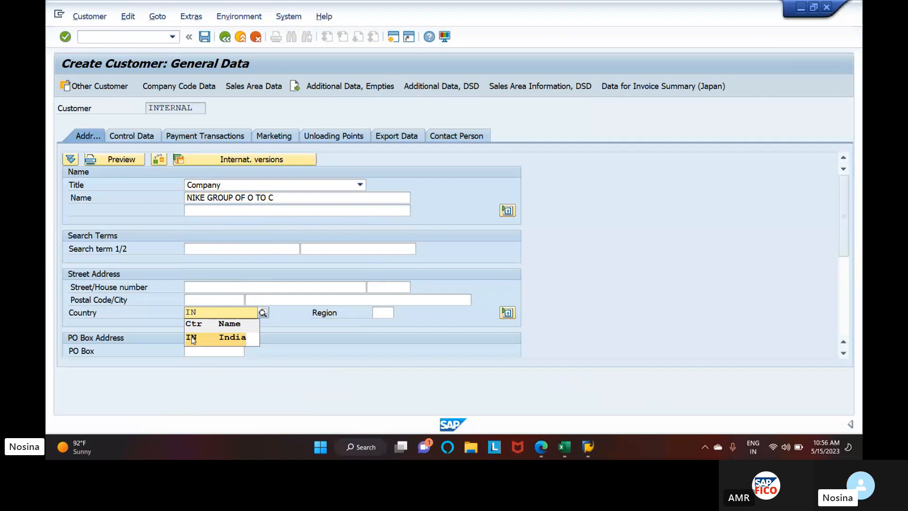
left_click(192, 337)
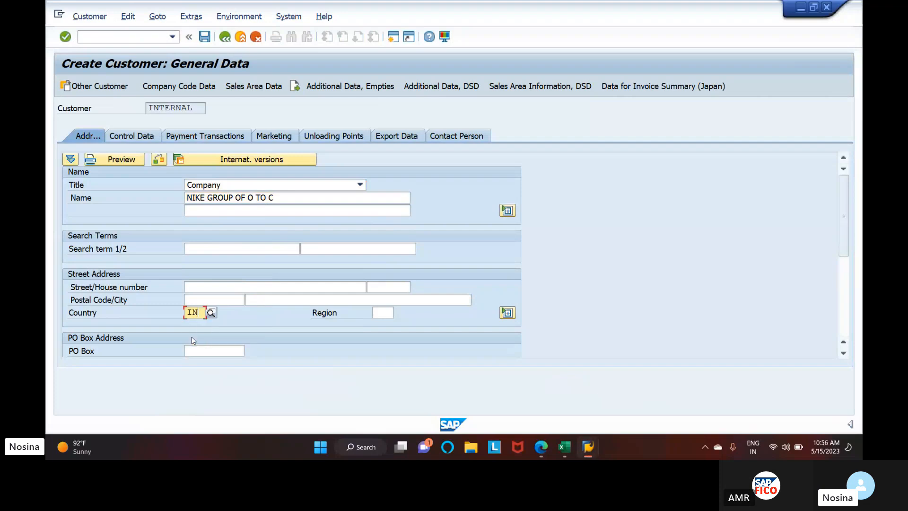
left_click(392, 310)
type("01")
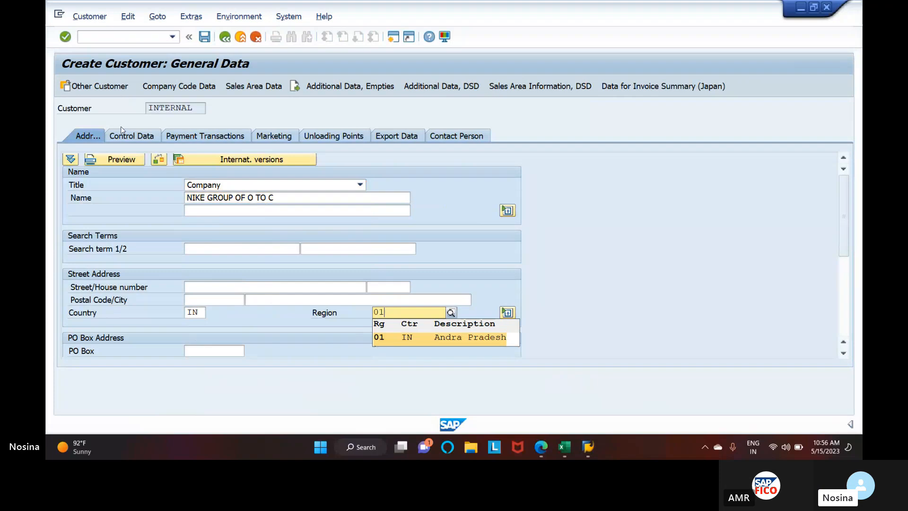
Open the customer's company code data and choose 200105, the domestic customer account, as the reconciliation account
left_click(195, 85)
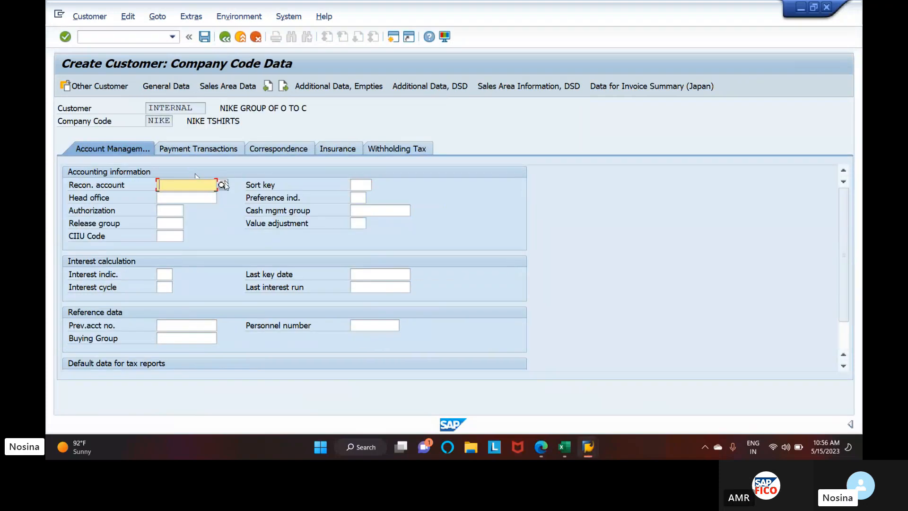
left_click(222, 184)
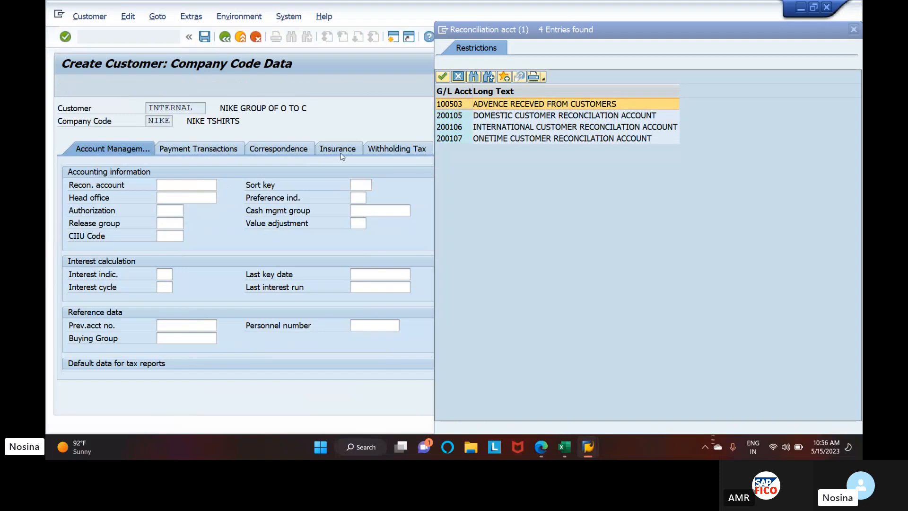
left_click(445, 117)
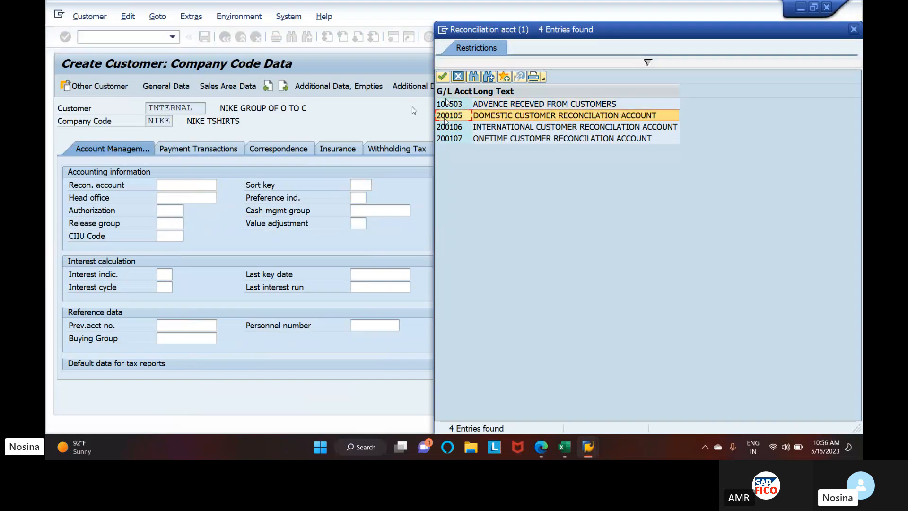
left_click(442, 75)
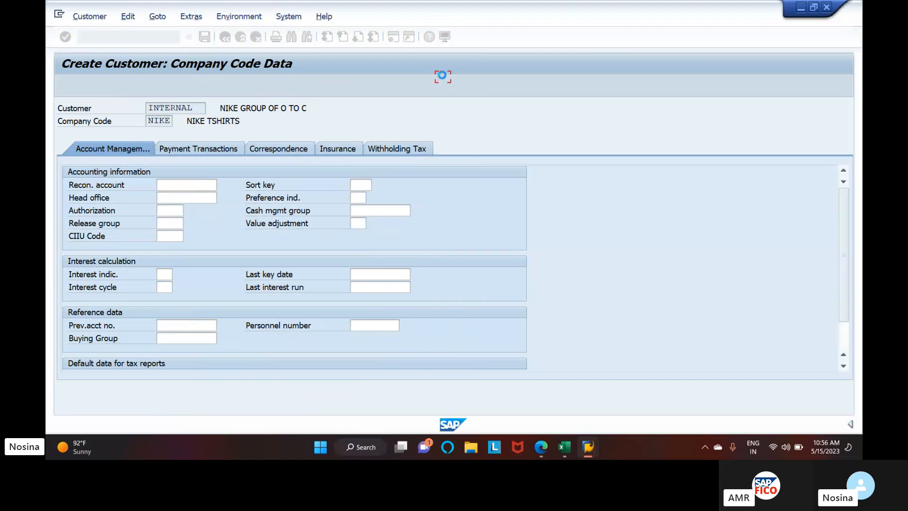
Set the sort key to 031 and the cash management group to E6 in the accounting information
left_click(362, 185)
type("031")
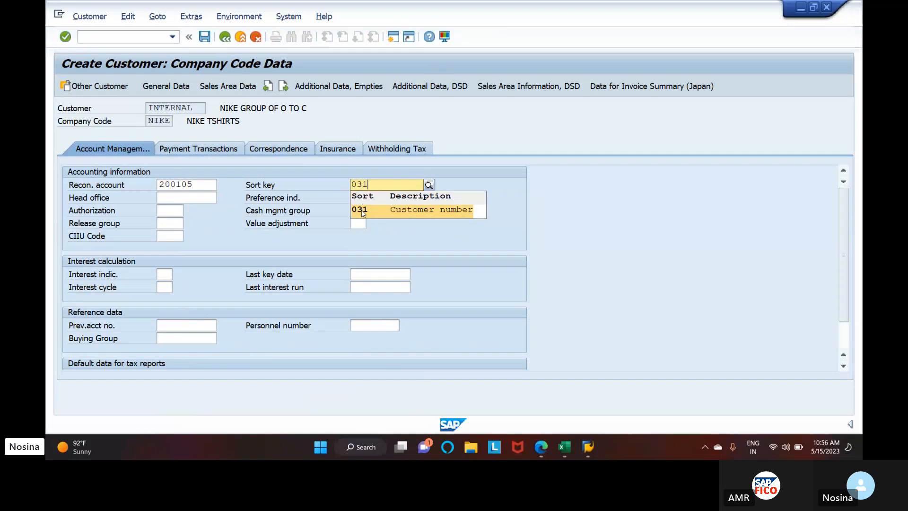
double_click(363, 210)
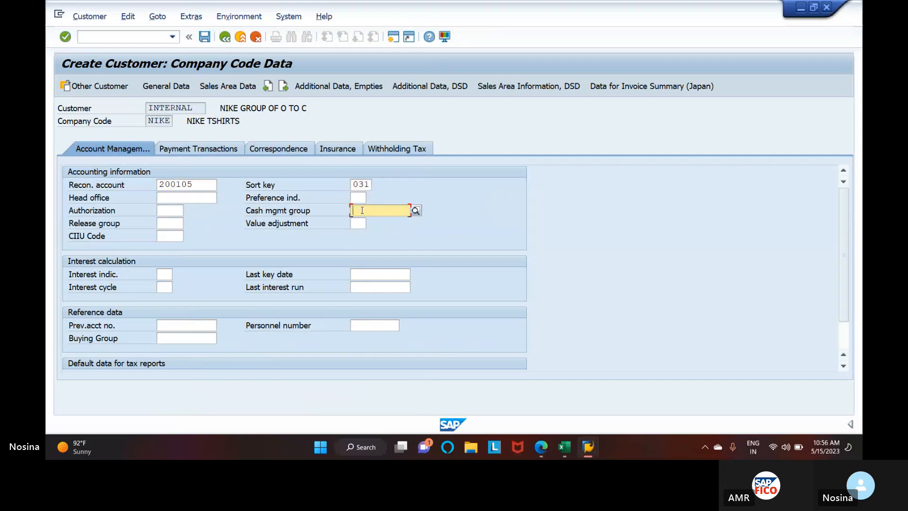
type("E6")
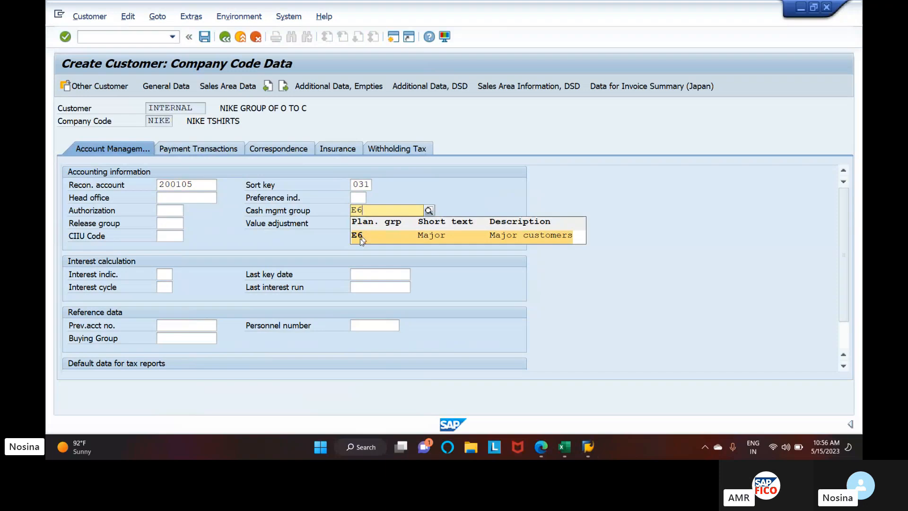
left_click(360, 238)
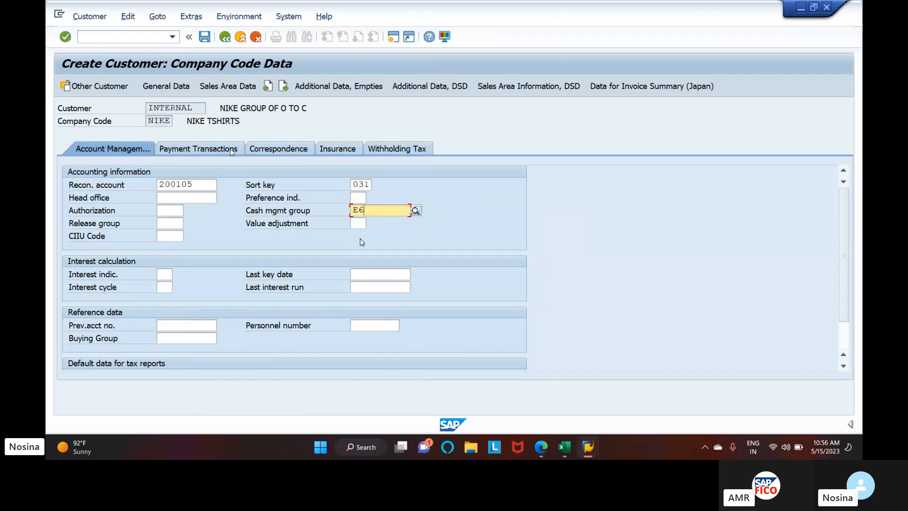
Set the payment data's terms of payment to 0001 and tolerance group to NIVC, and open the customer's sales area data
left_click(191, 149)
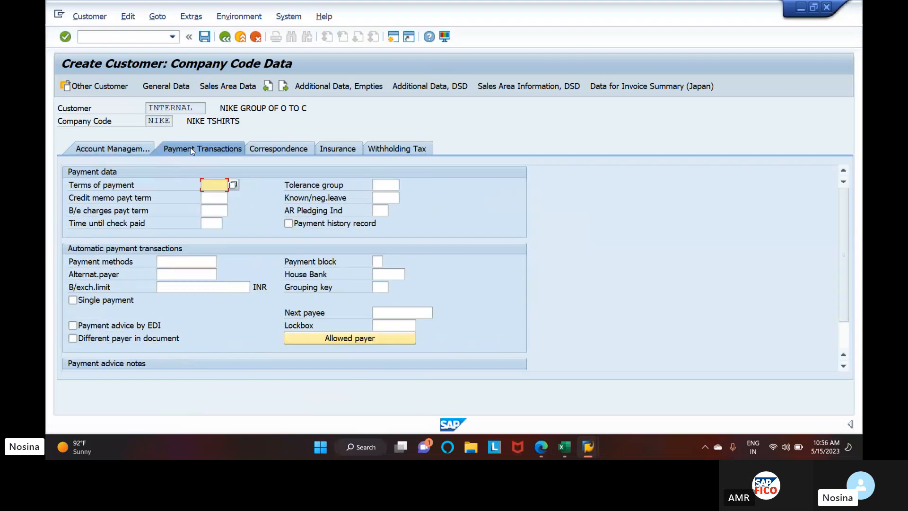
left_click(232, 186)
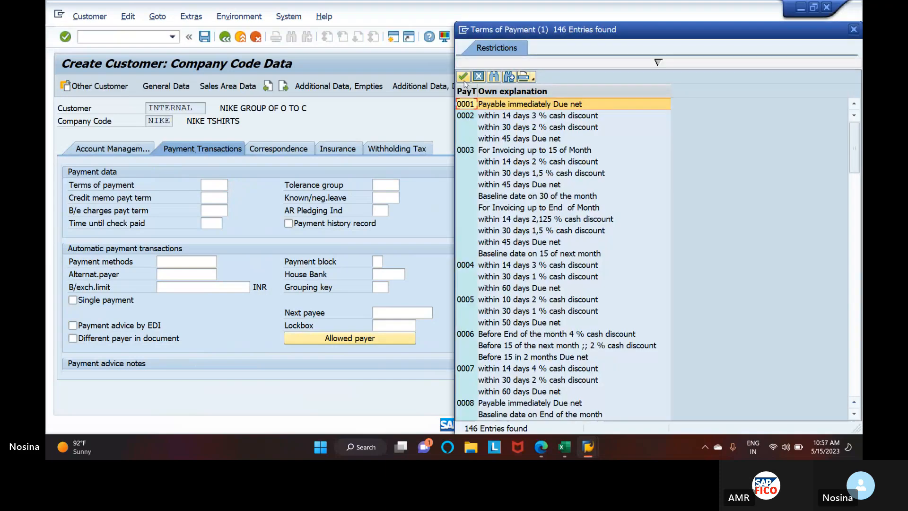
left_click(463, 78)
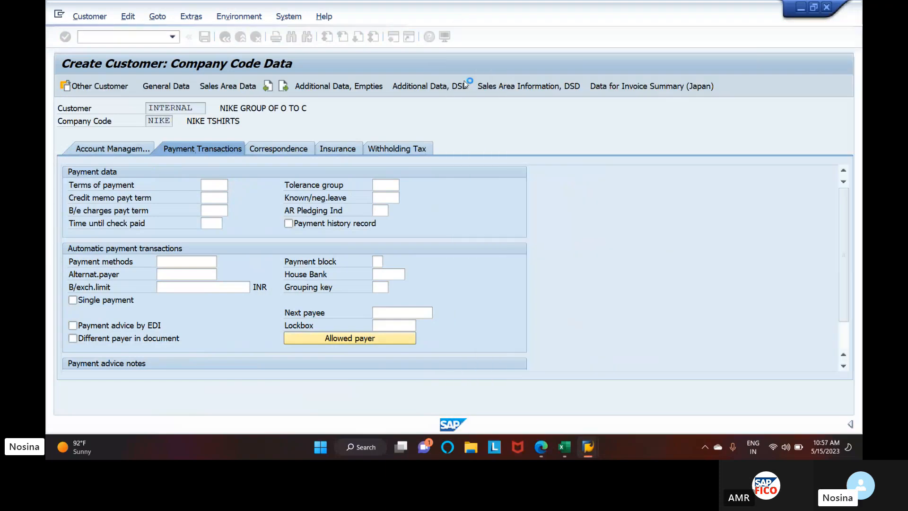
left_click(386, 189)
type("NI")
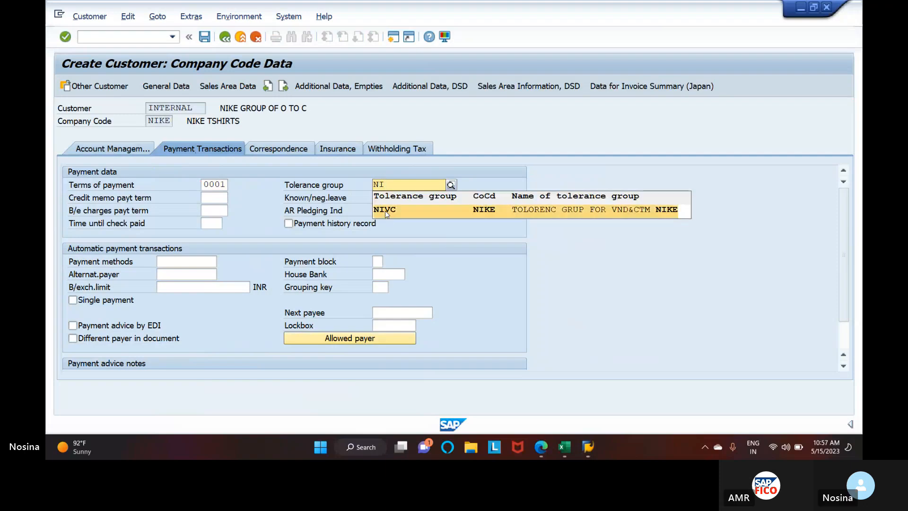
left_click(385, 211)
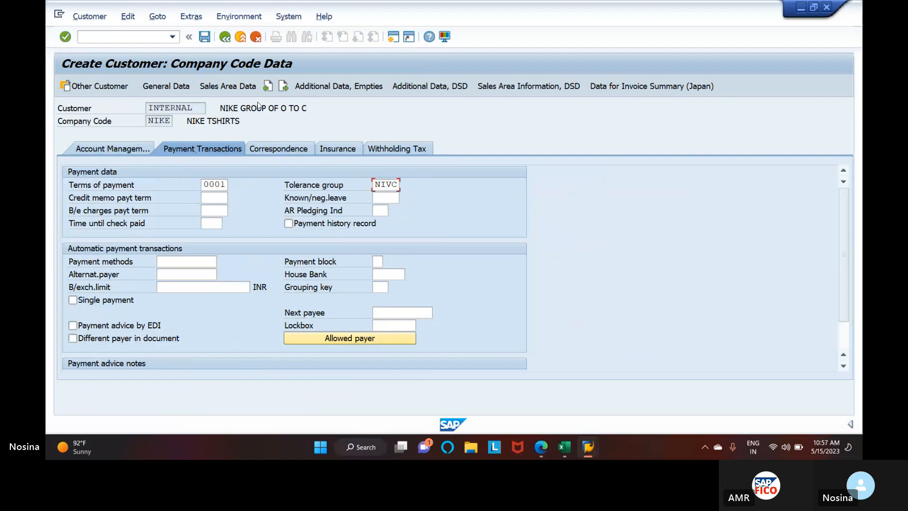
left_click(239, 86)
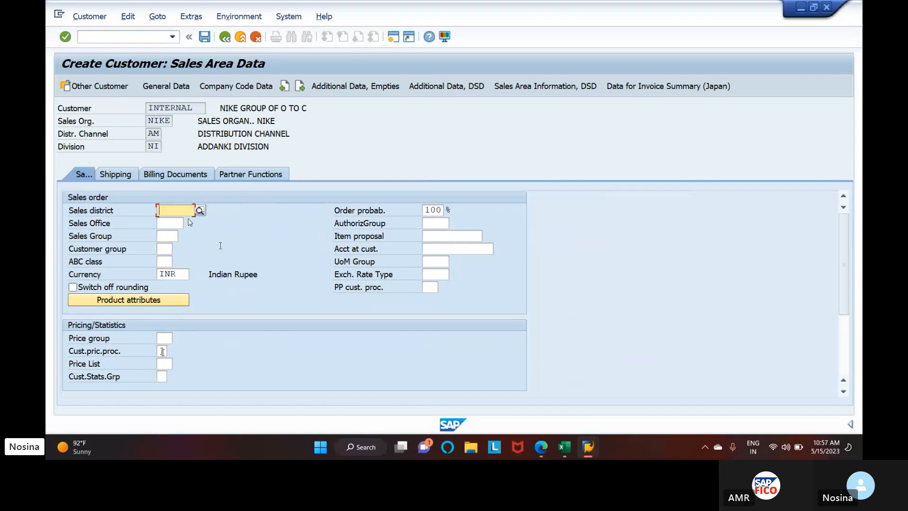
left_click(162, 352)
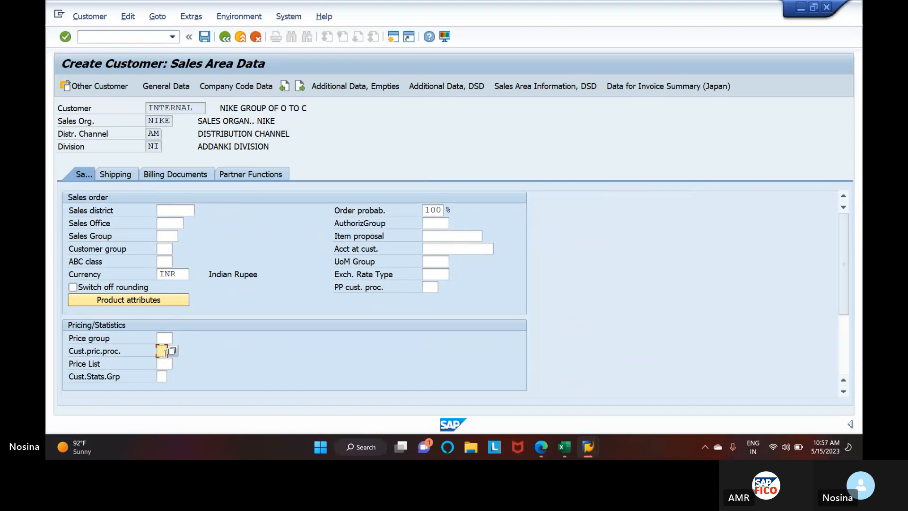
type("1")
key("BackSpace")
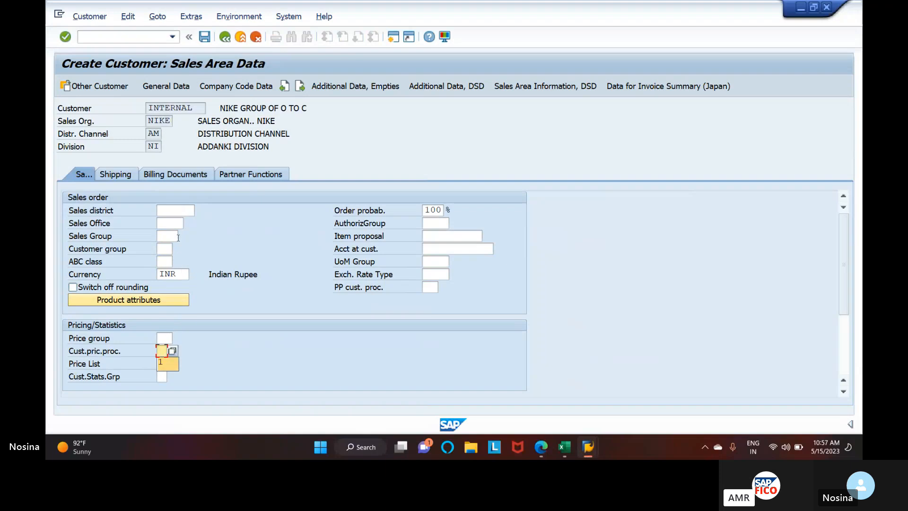
left_click(178, 223)
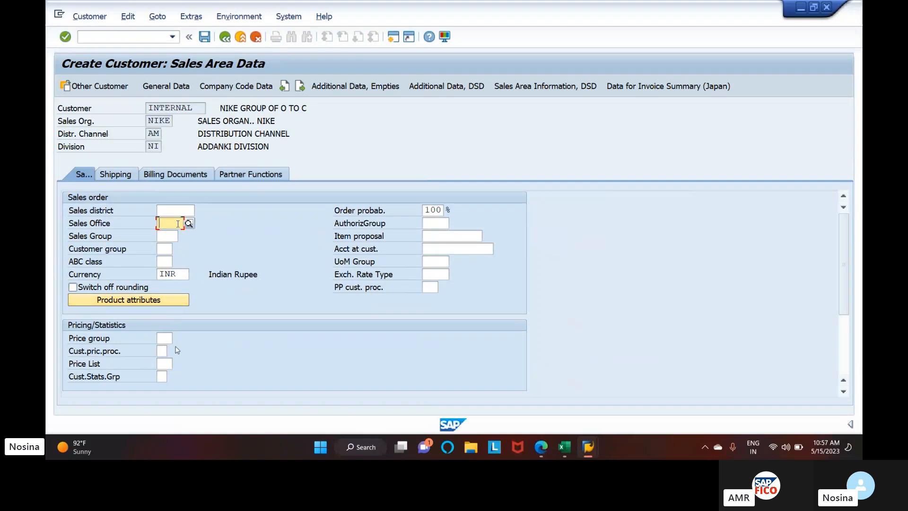
Examine the customer's shipping data, including the available delivery priorities and the partial delivery and transportation settings
left_click(119, 175)
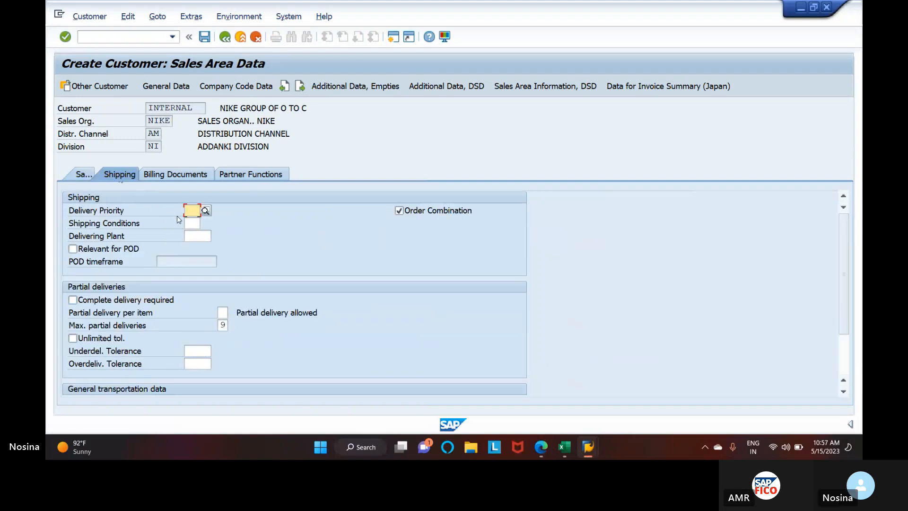
left_click(206, 212)
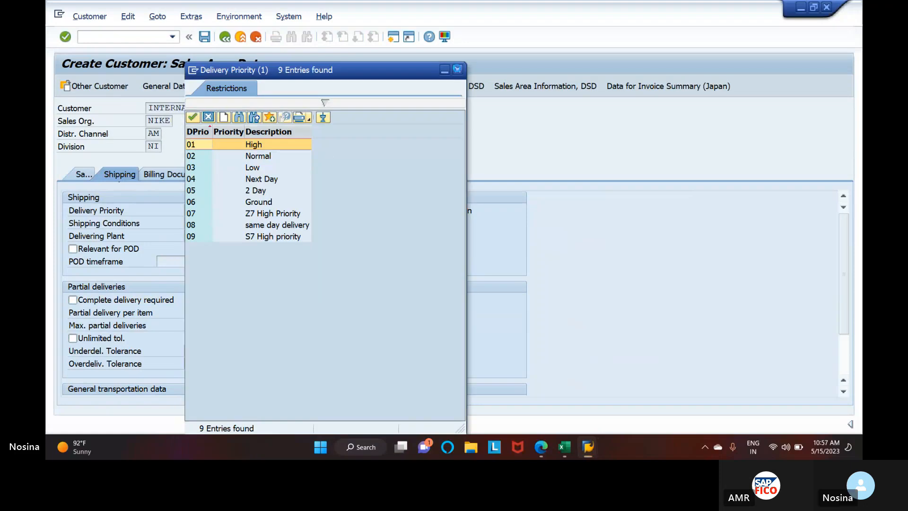
left_click(457, 70)
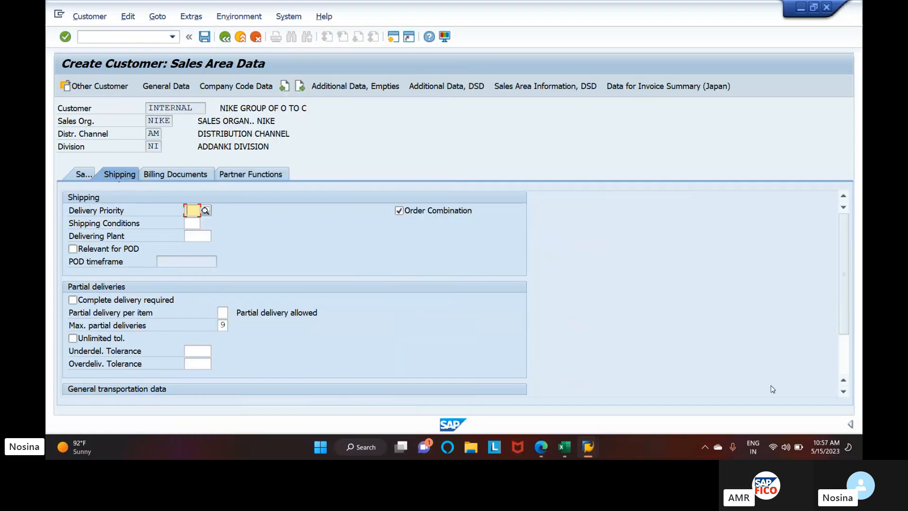
left_click(842, 391)
scroll(843, 394, "down", 2)
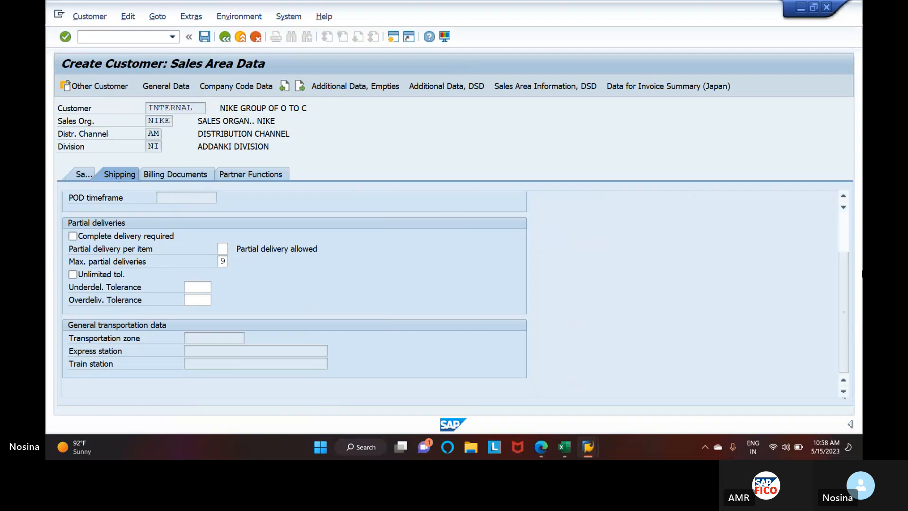
left_click(845, 196)
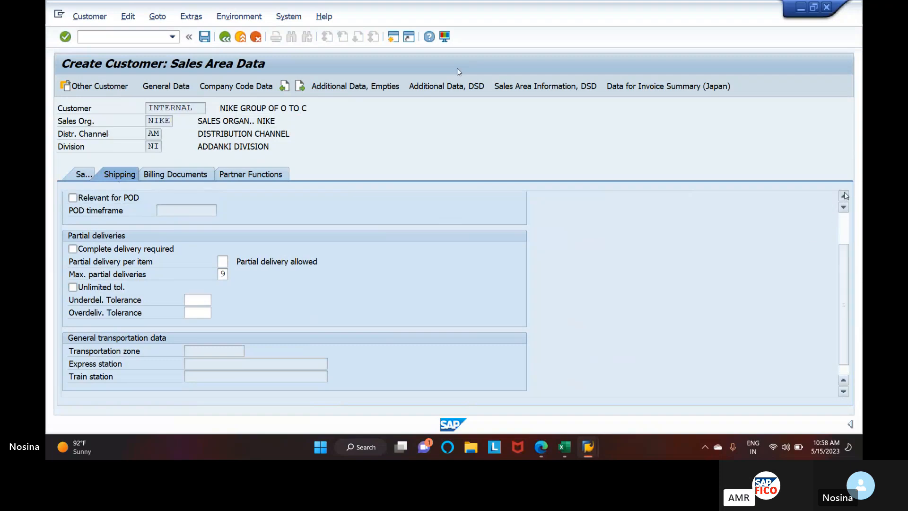
left_click(845, 195)
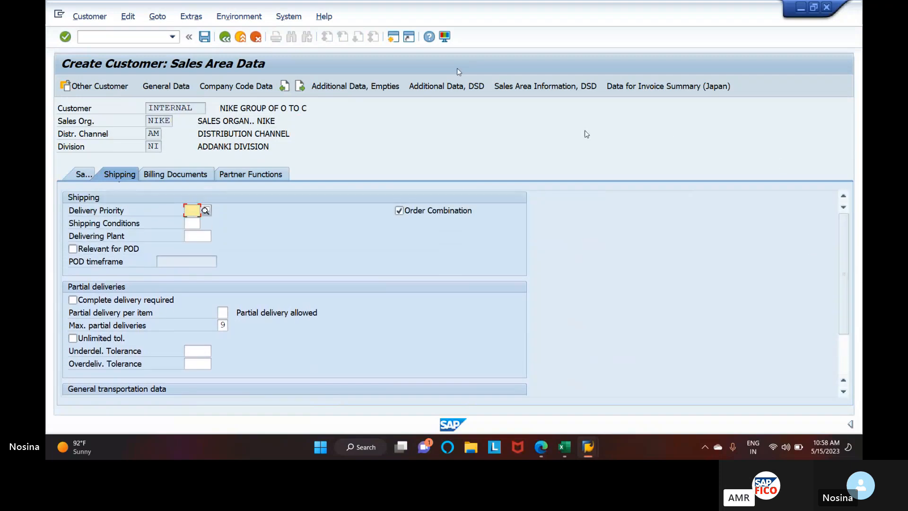
Set the customer pricing procedure to 1 in the sales data and return to the shipping data
left_click(75, 171)
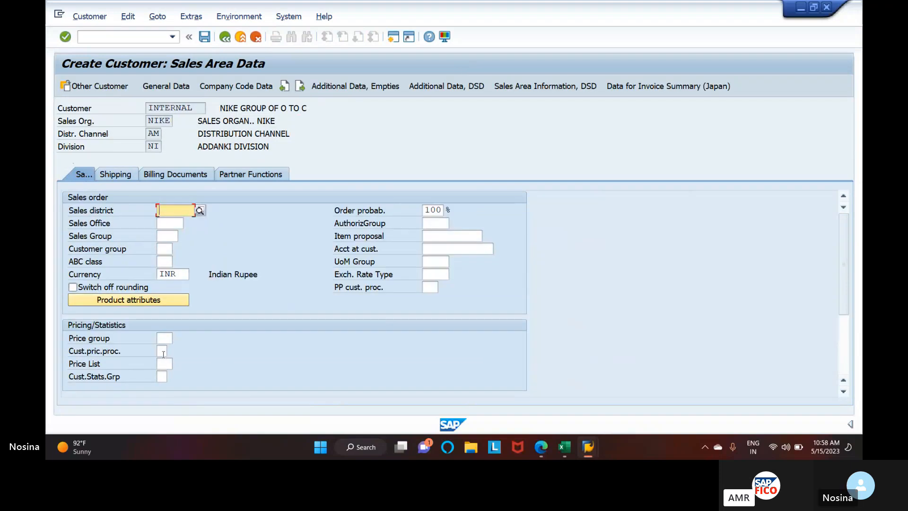
left_click(163, 354)
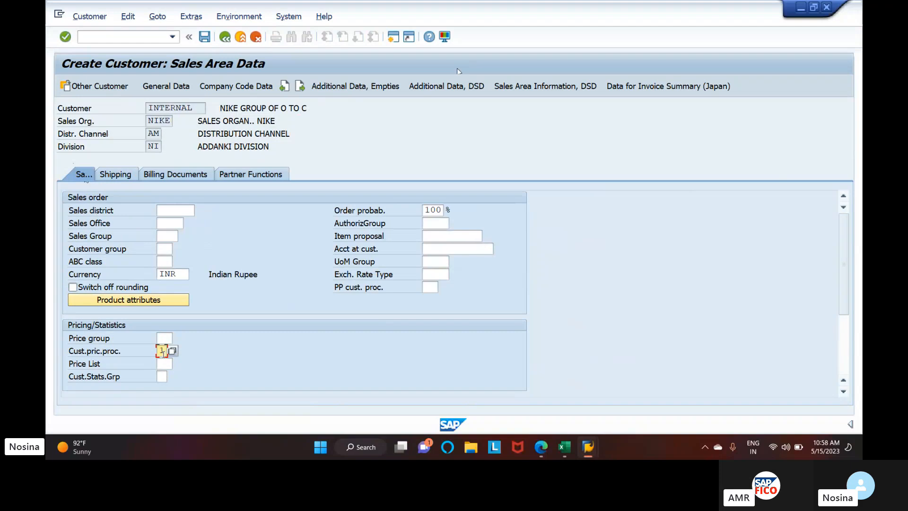
left_click(128, 175)
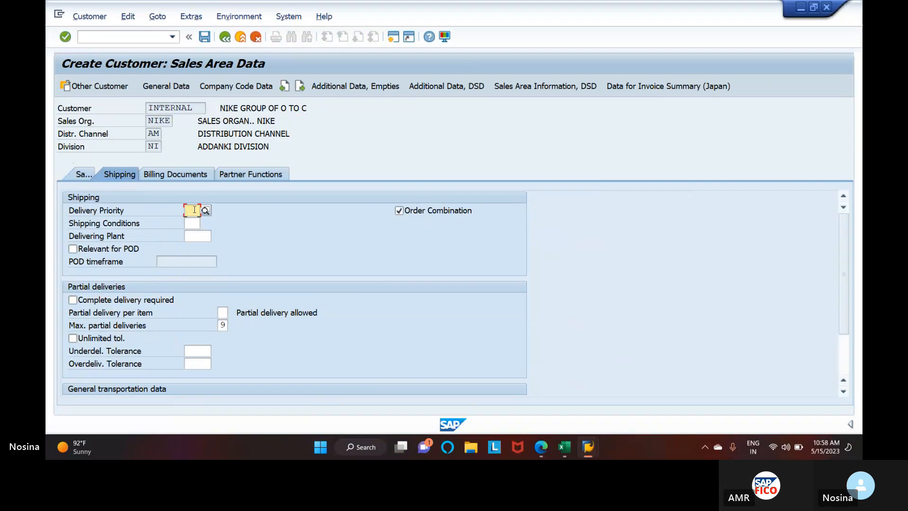
Set the delivery priority to 02 (Normal) and the shipping conditions to 01 (As soon as possible)
left_click(193, 236)
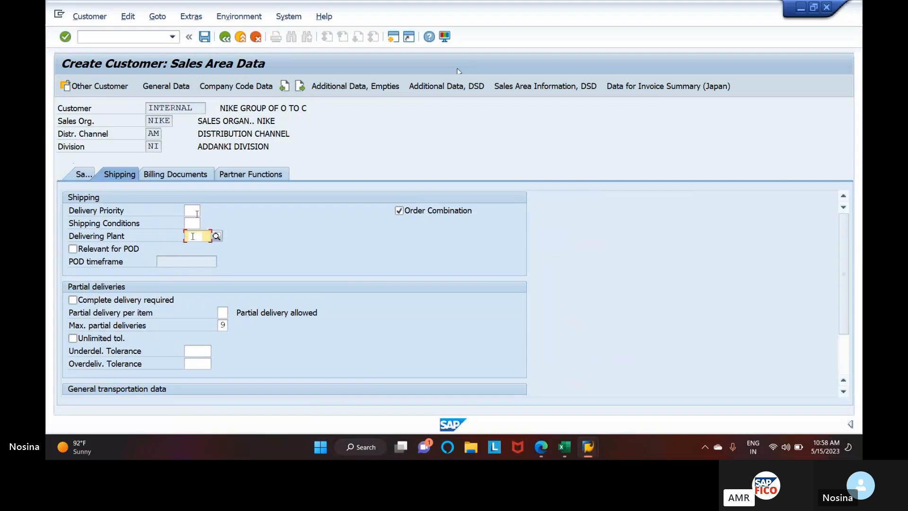
left_click(192, 210)
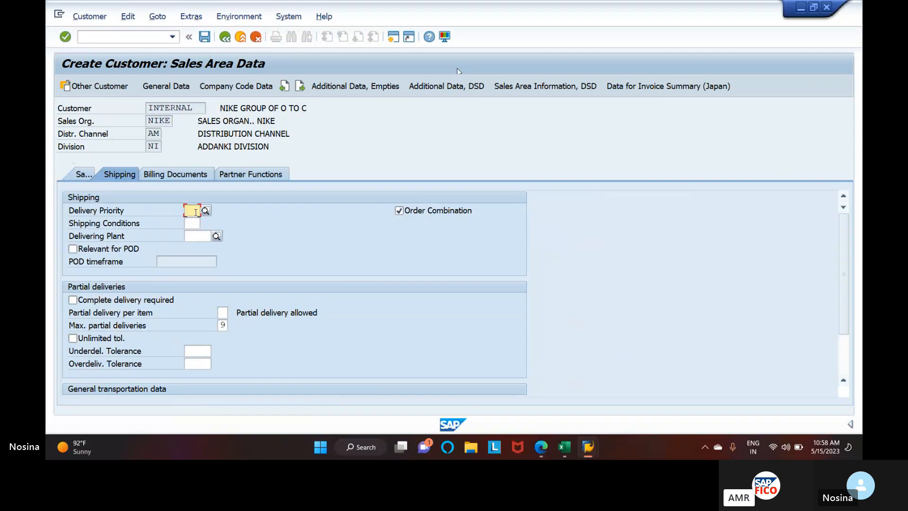
left_click(205, 211)
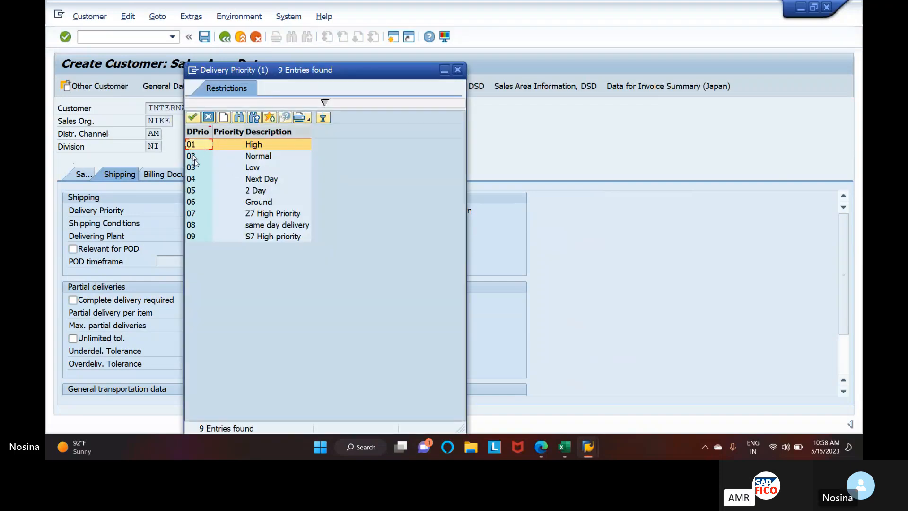
left_click(197, 161)
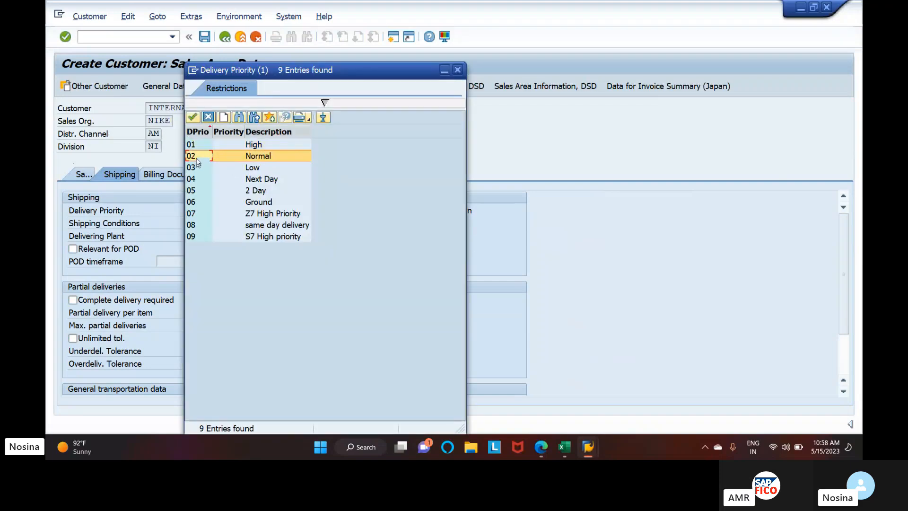
left_click(193, 118)
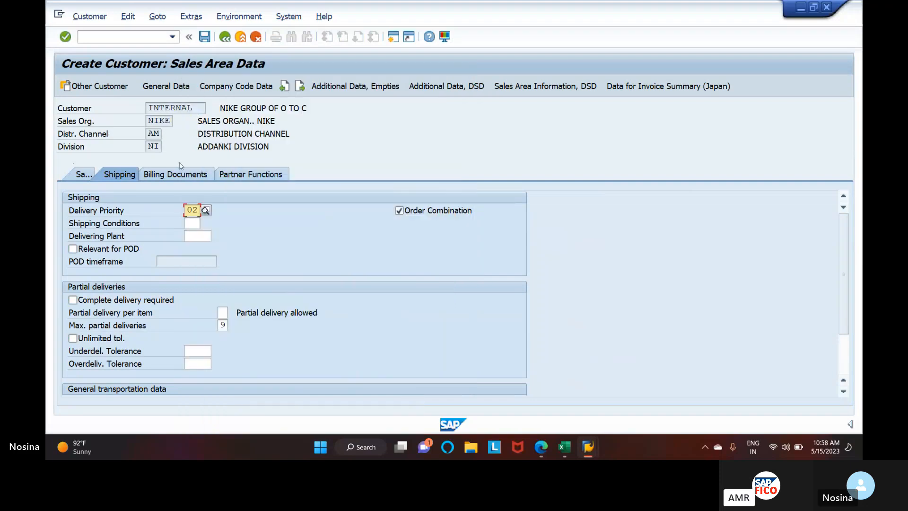
left_click(195, 225)
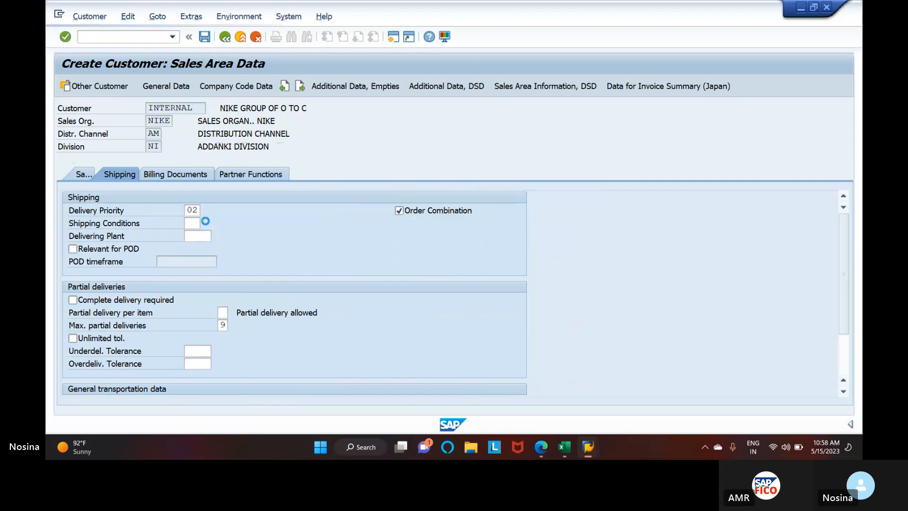
left_click(203, 223)
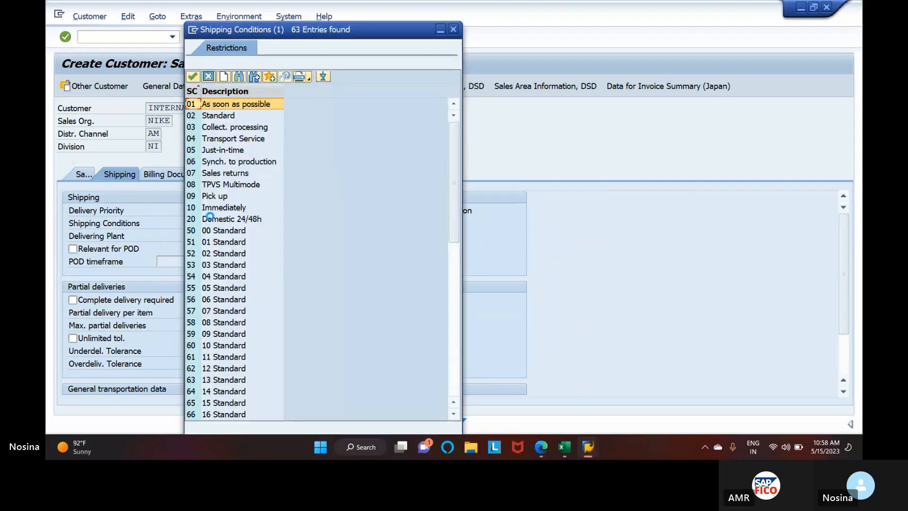
left_click(193, 75)
Set the delivering plant to RANJ, the plant for sales organization NIKE and distribution channel AM
left_click(197, 235)
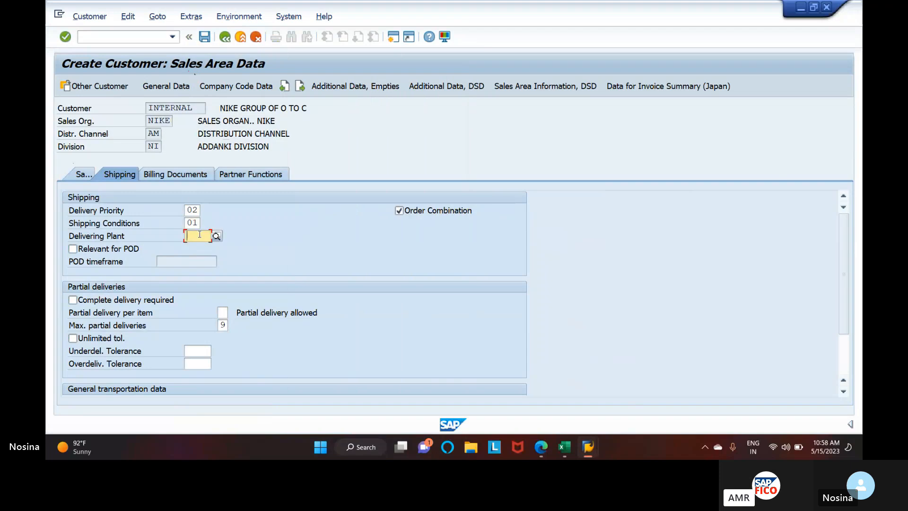
type("RA")
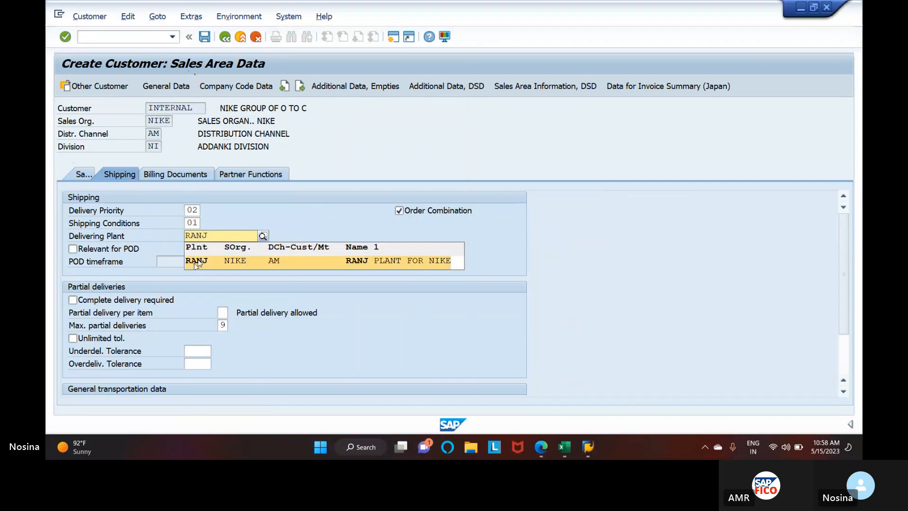
type("NJ")
left_click(194, 263)
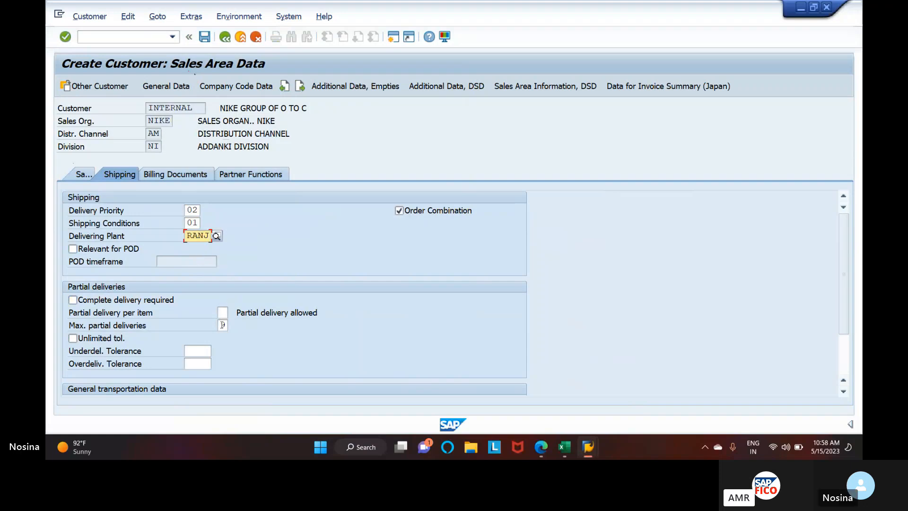
Set the billing document's incoterms to CIF (Costs, insurance & freight) with the description INCOTERMS
left_click(203, 176)
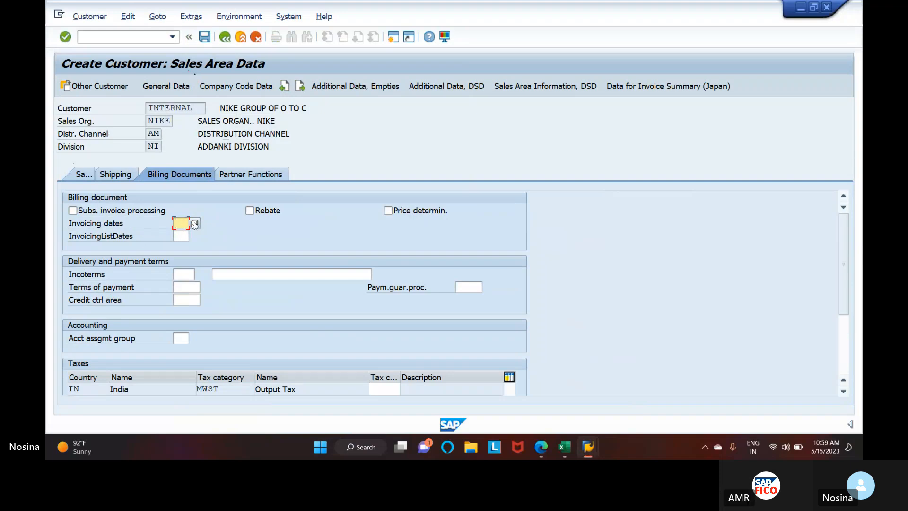
left_click(184, 273)
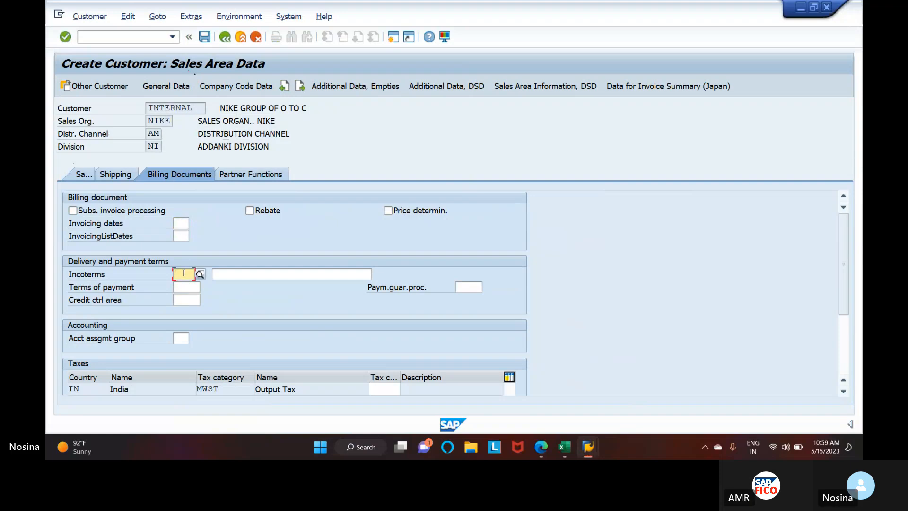
left_click(200, 275)
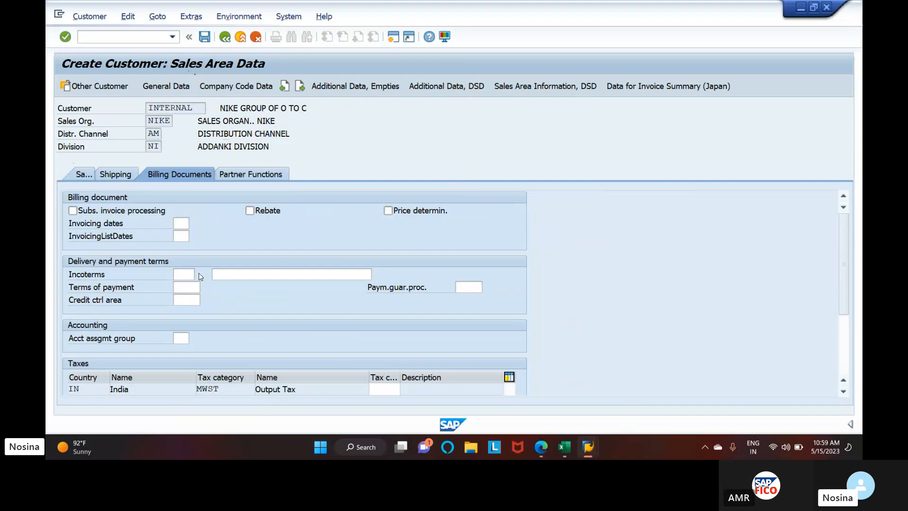
left_click(187, 117)
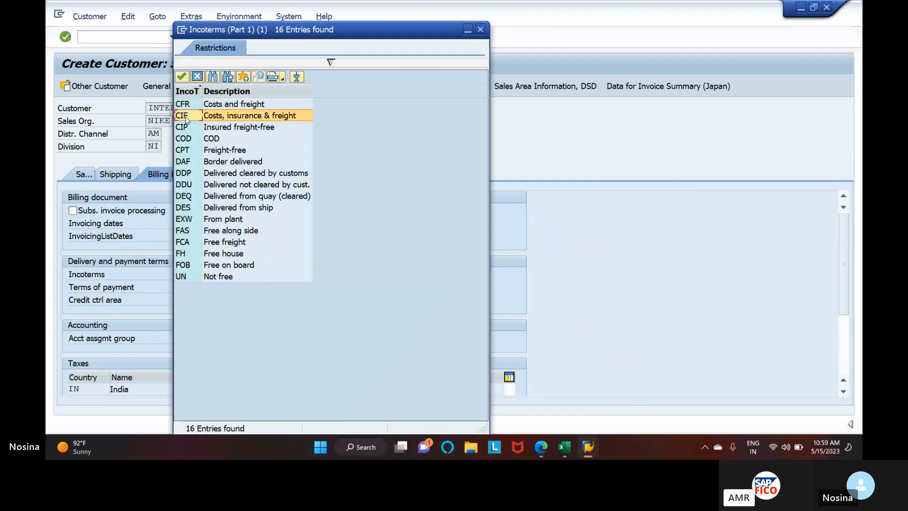
left_click(181, 77)
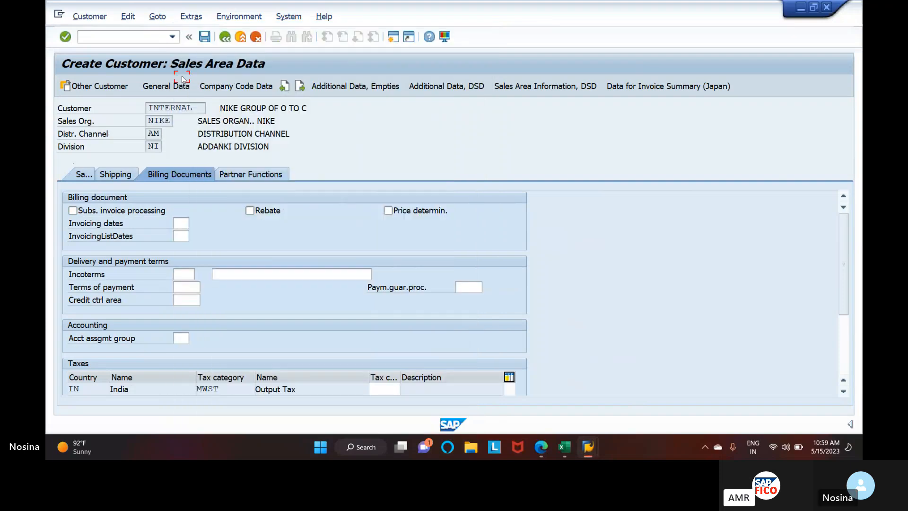
left_click(268, 273)
type("IN")
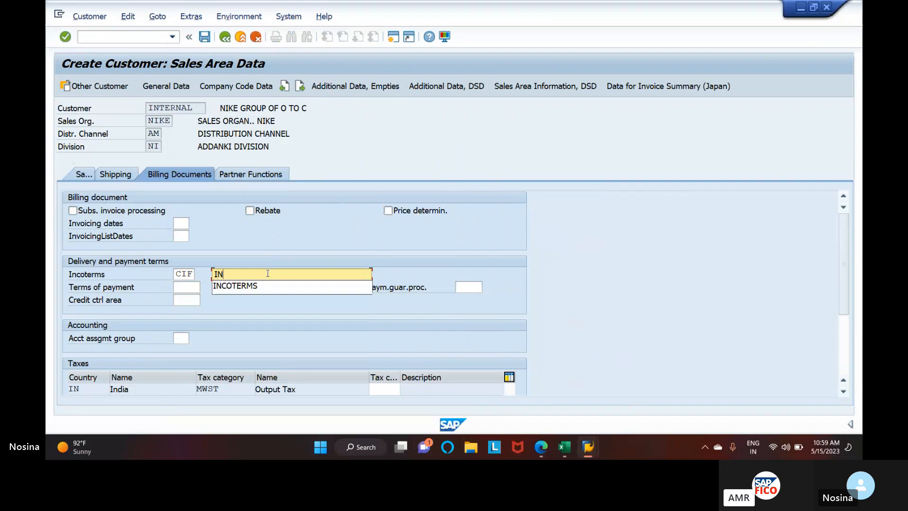
left_click(259, 286)
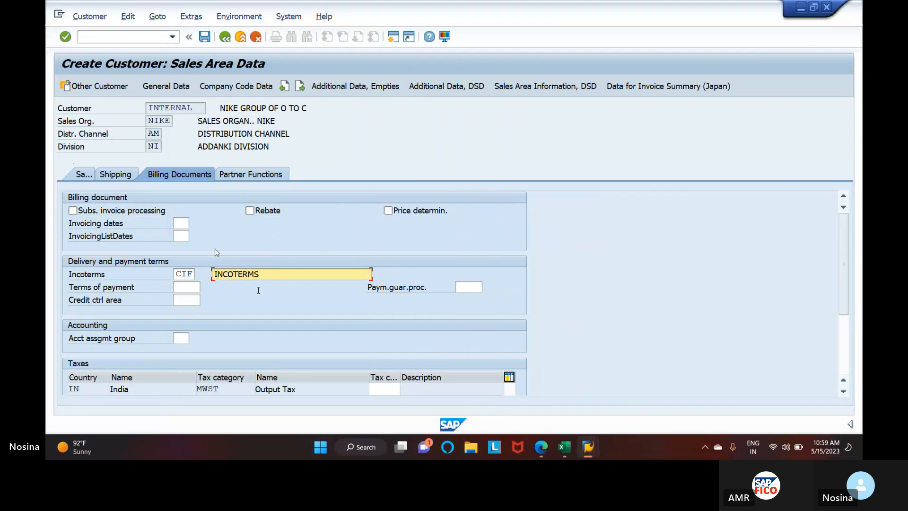
Set the account assignment group to 01 (Domestic revenues) and save the customer master record
left_click(181, 336)
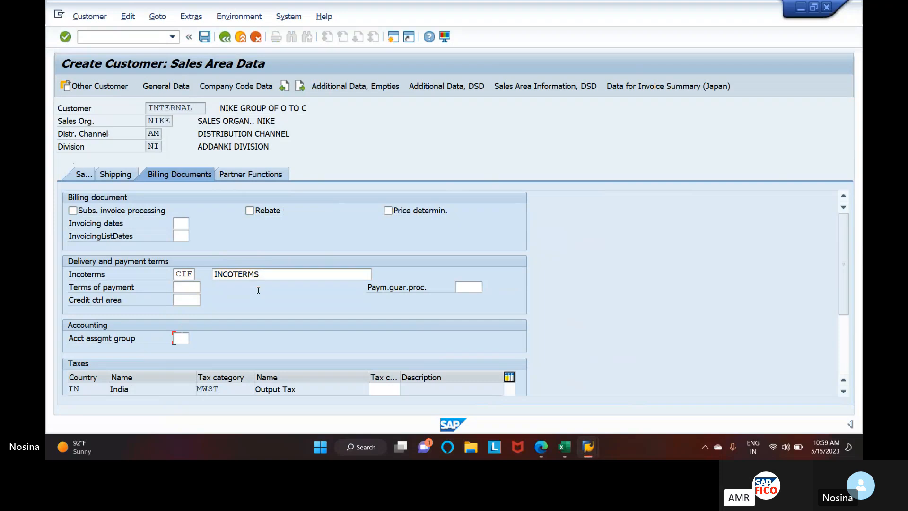
type("01")
key("Return")
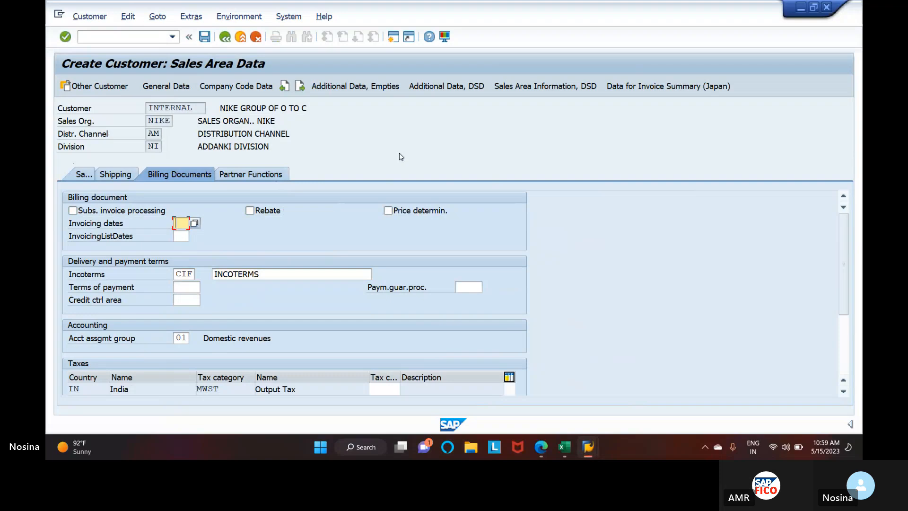
left_click(201, 37)
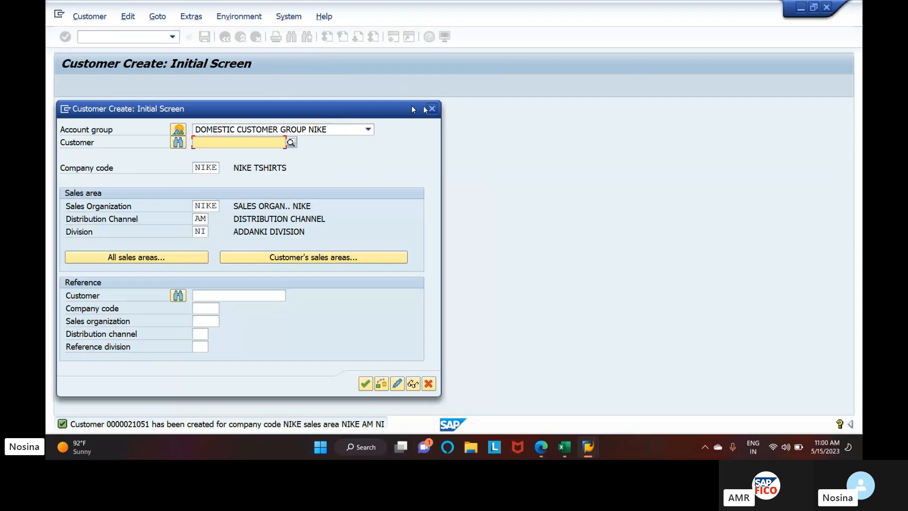
Open the general data for another domestic customer in company code NIKE, and switch to the Skype call in Microsoft Edge
left_click(365, 384)
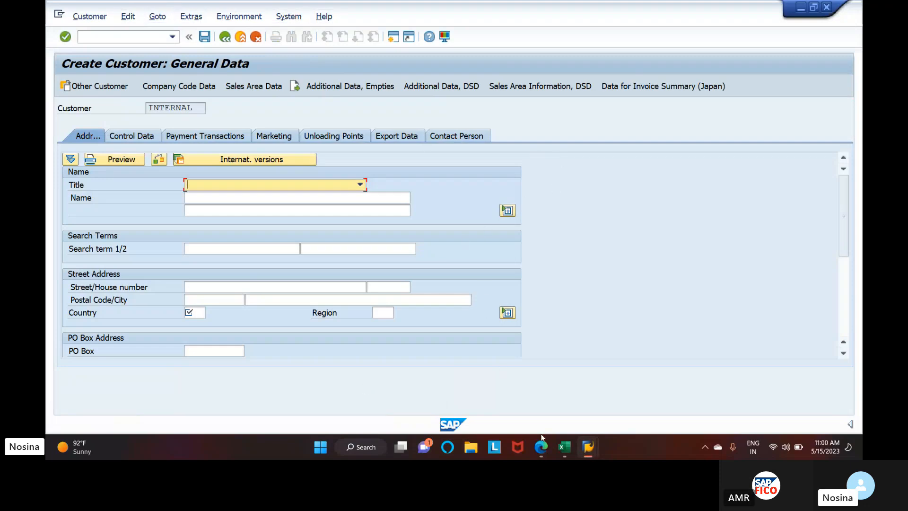
mouse_move(542, 448)
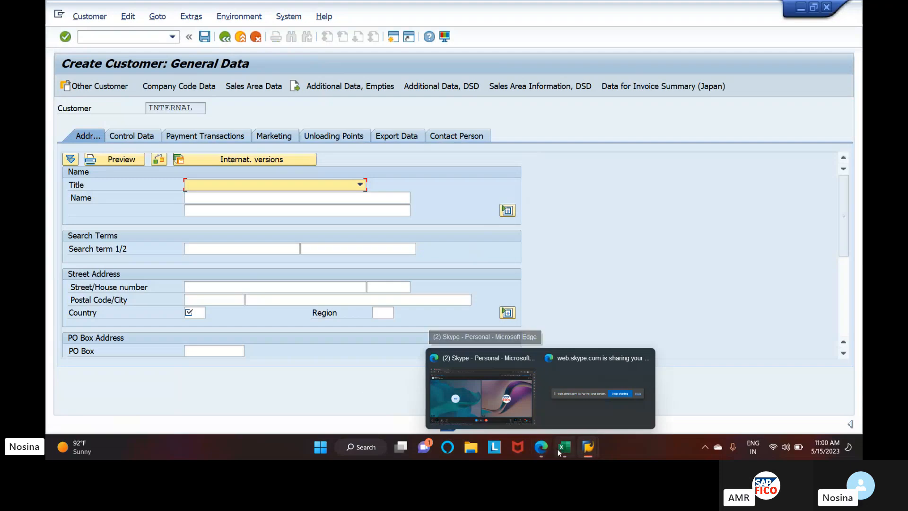
left_click(538, 452)
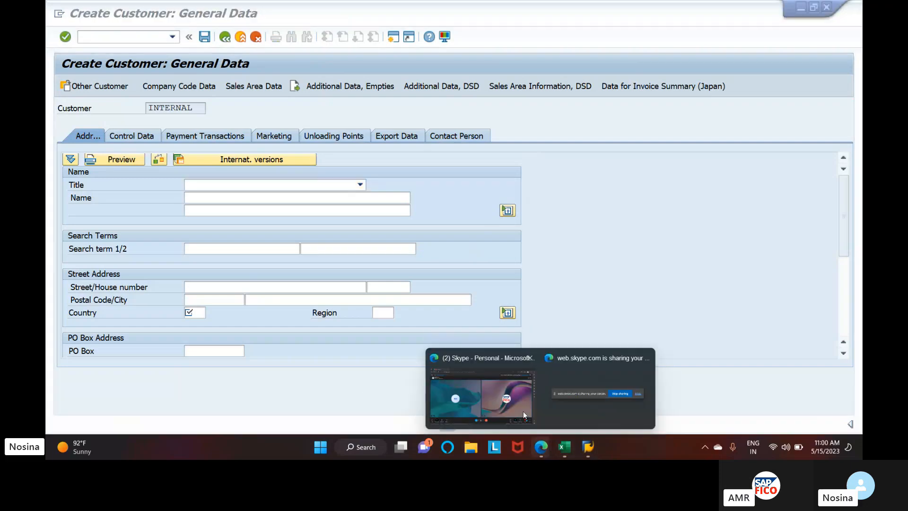
left_click(495, 392)
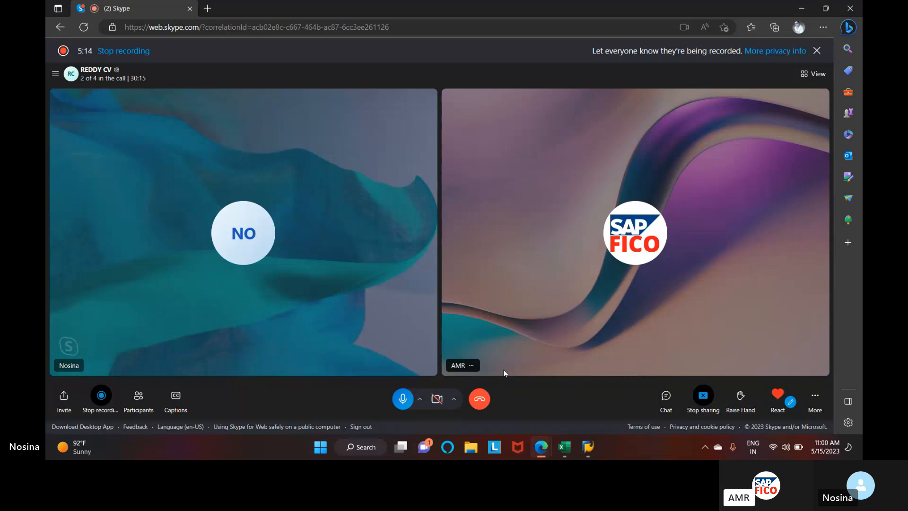